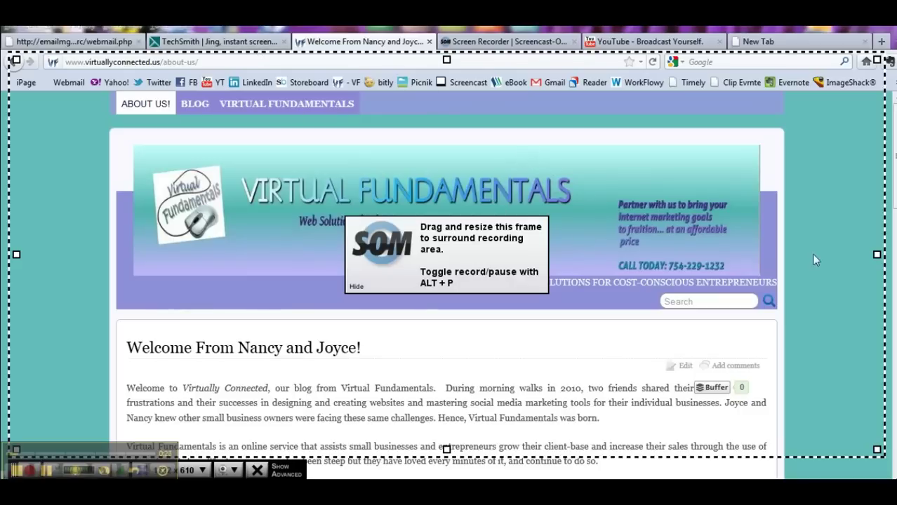
# Dismiss the tip, shrink the capture area to 1322 x 584, and start recording.
pyautogui.click(356, 287)
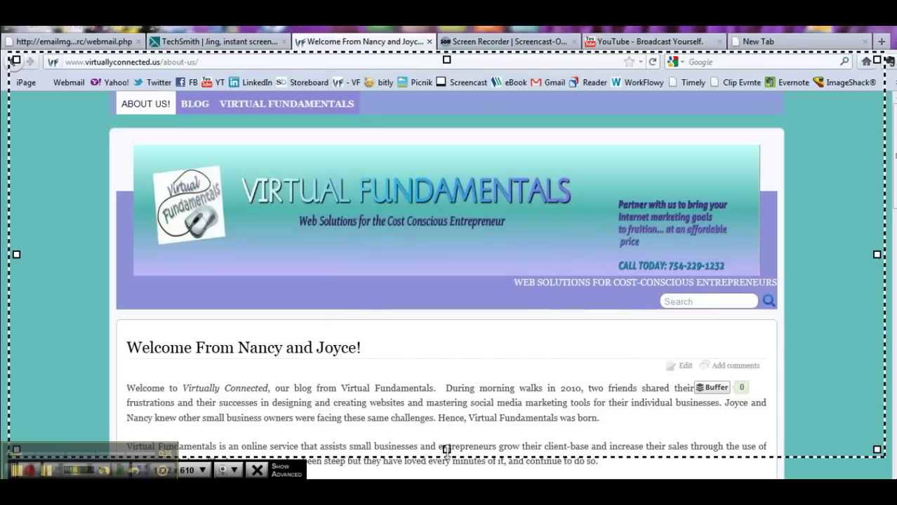
pyautogui.moveTo(447, 450); pyautogui.dragTo(446, 433)
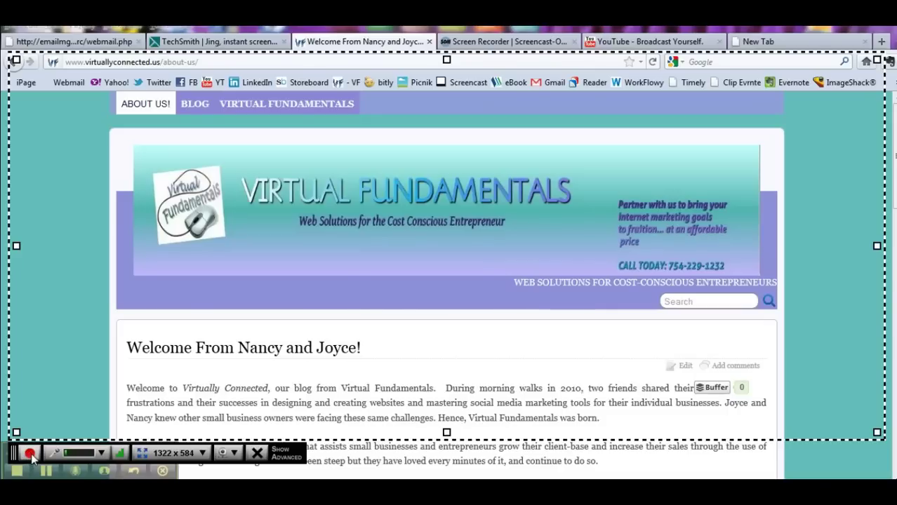
pyautogui.click(30, 453)
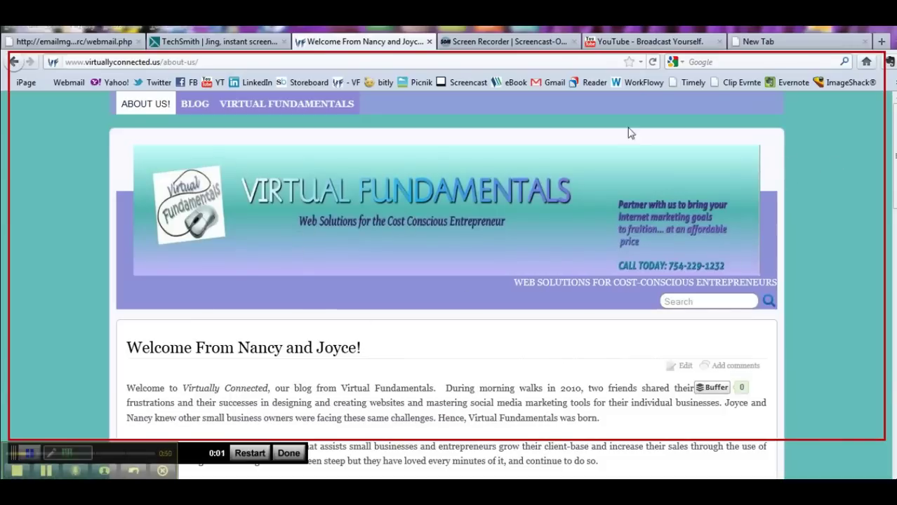
# Go to the site's BLOG page and shift the capture frame up to include the browser tabs.
pyautogui.click(203, 111)
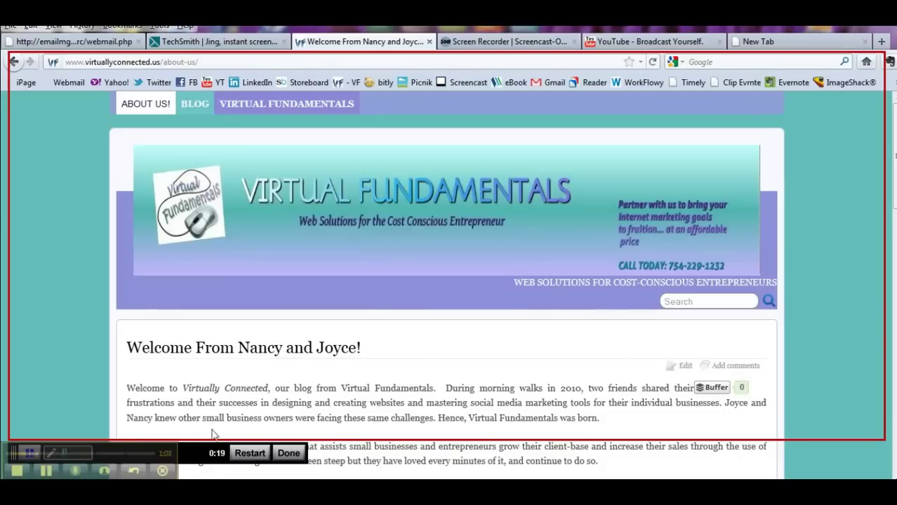
pyautogui.moveTo(320, 444); pyautogui.dragTo(323, 427)
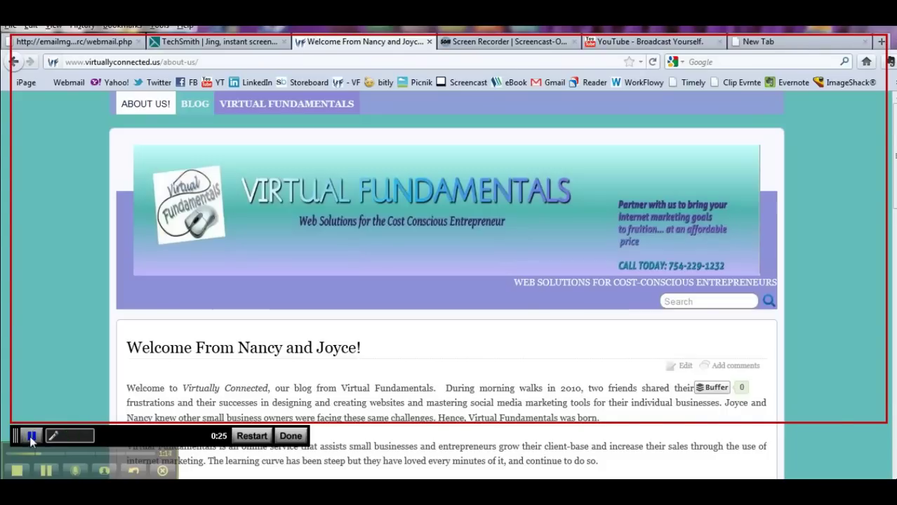
# Pause the recording, resume it briefly, then pause again at 0:31.
pyautogui.click(30, 436)
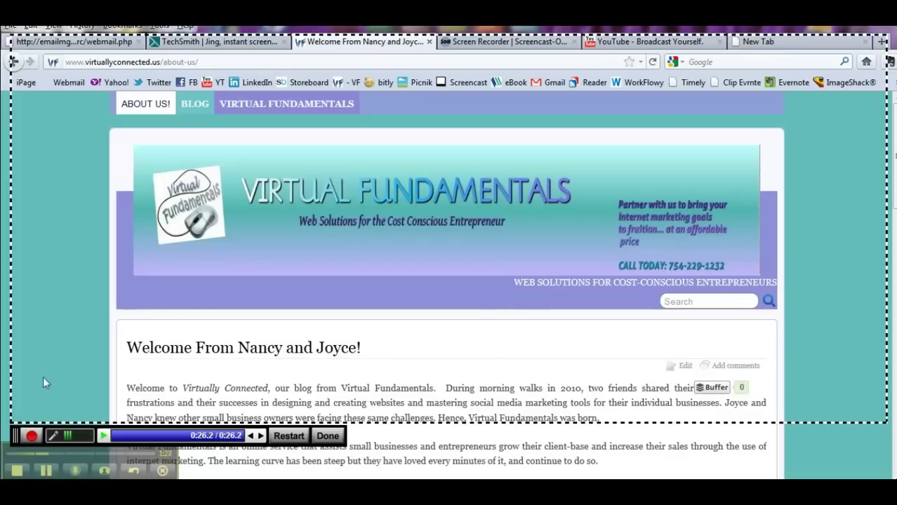
pyautogui.click(32, 436)
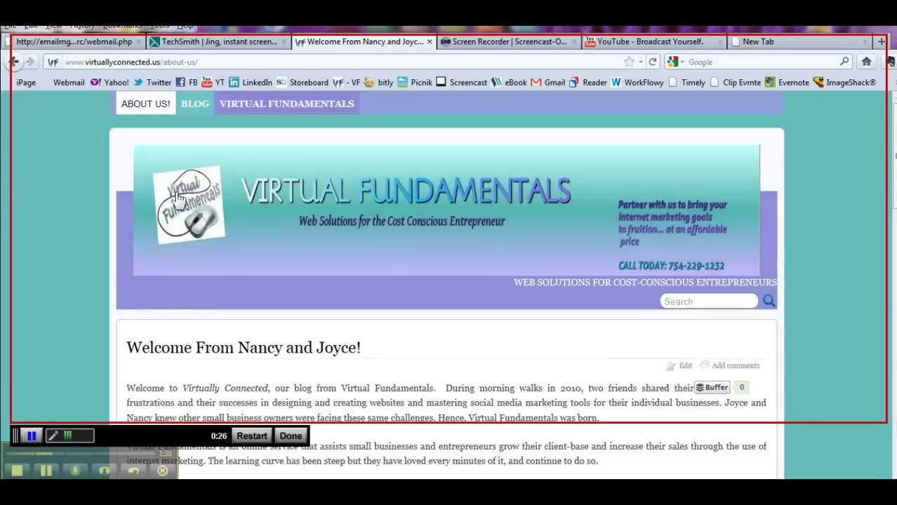
pyautogui.click(29, 438)
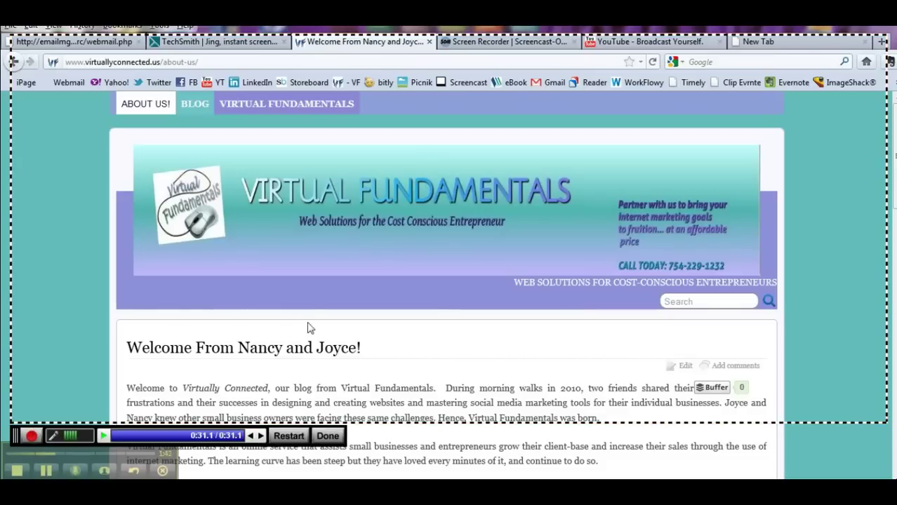
# Finish the recording so the unnamed 0:32 clip loads in the Preview window.
pyautogui.click(331, 434)
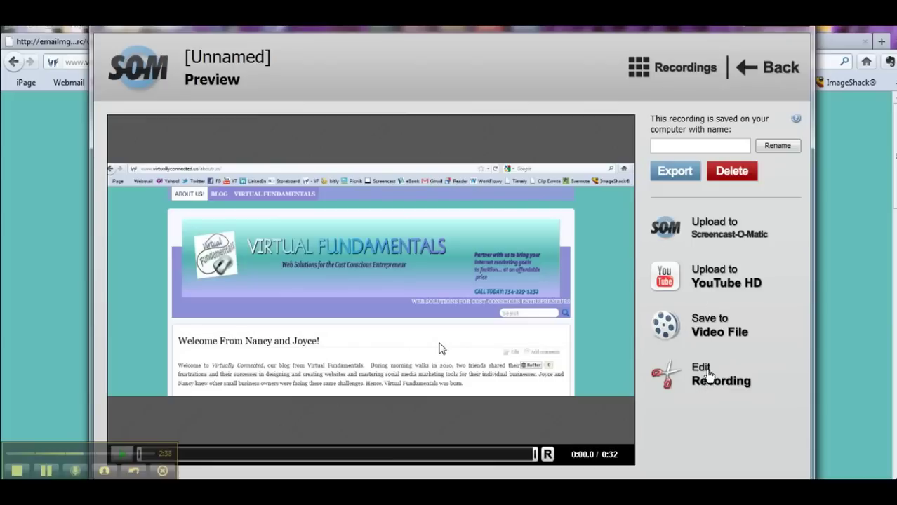
# Open the 0:32 recording in the editor and apply Hide Mouse, undoing and reapplying it once.
pyautogui.click(692, 371)
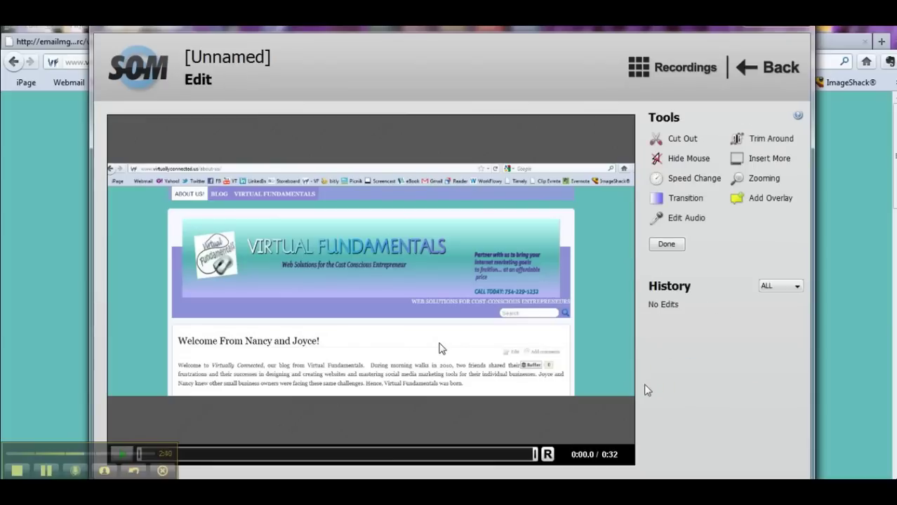
pyautogui.click(681, 164)
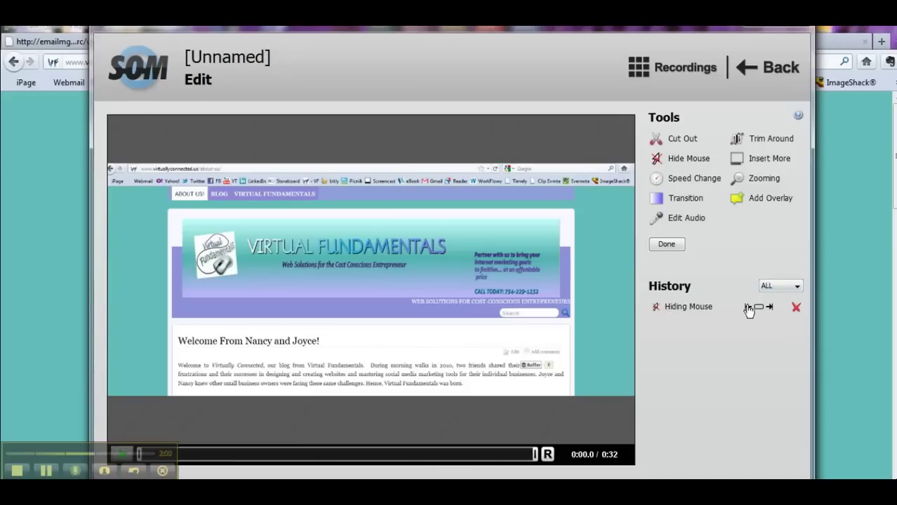
pyautogui.click(797, 309)
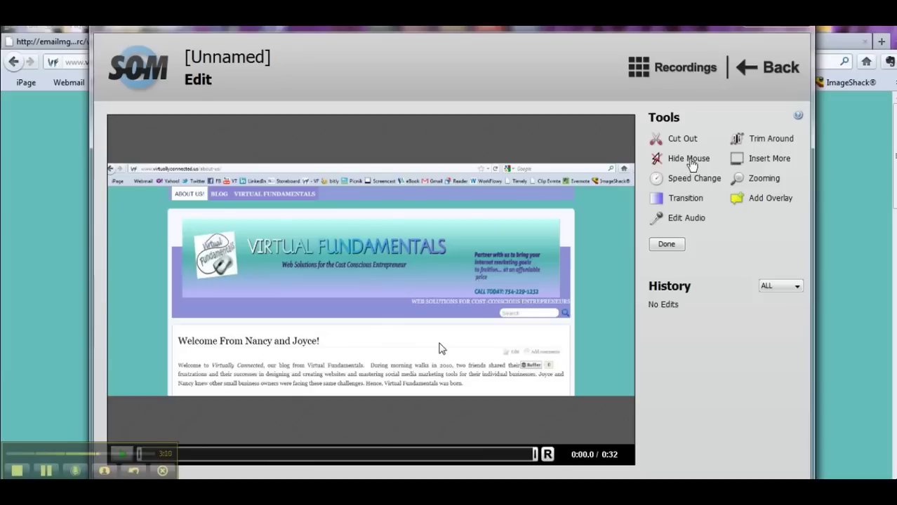
pyautogui.click(692, 160)
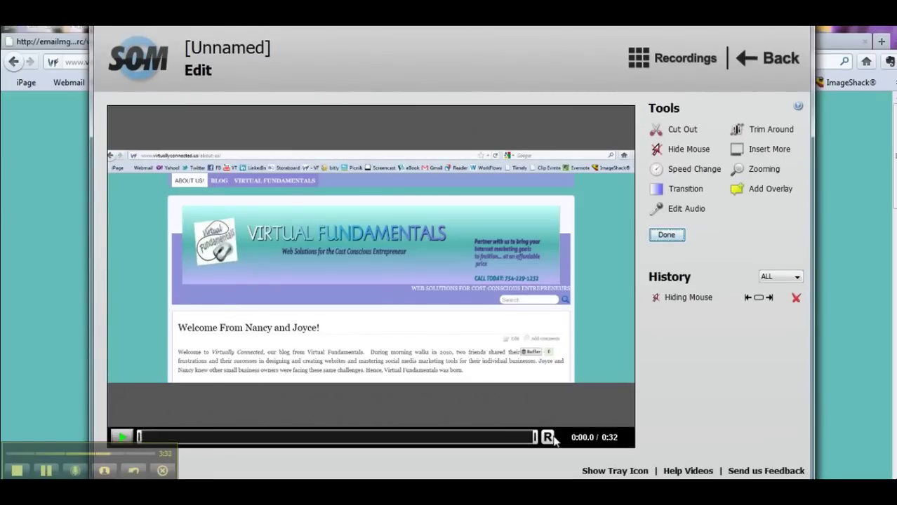
# Trim the last seconds off the recording, then apply and delete a second test trim, leaving 0:28.
pyautogui.moveTo(537, 439); pyautogui.dragTo(490, 437)
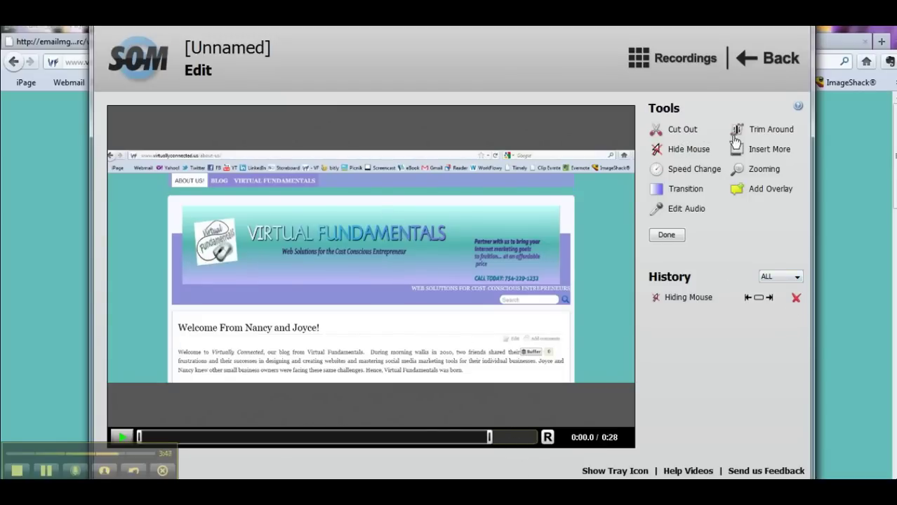
pyautogui.click(768, 132)
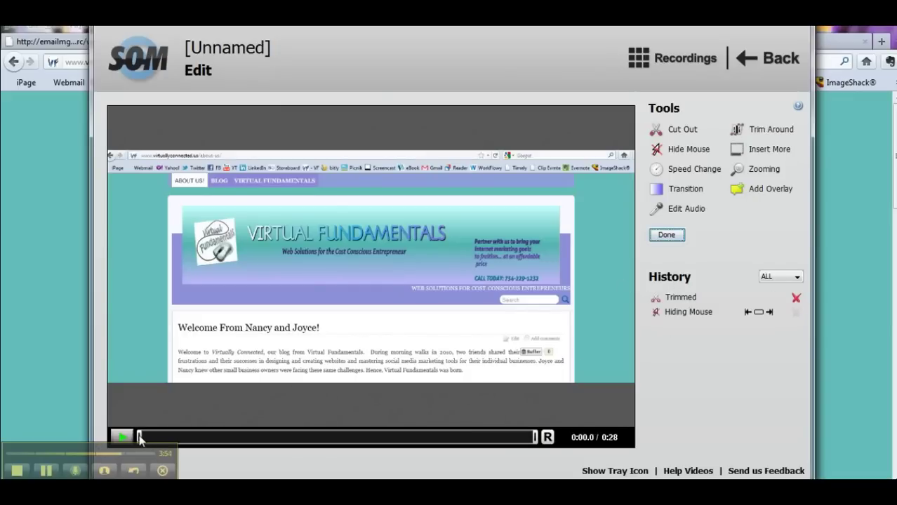
pyautogui.moveTo(140, 438); pyautogui.dragTo(157, 435)
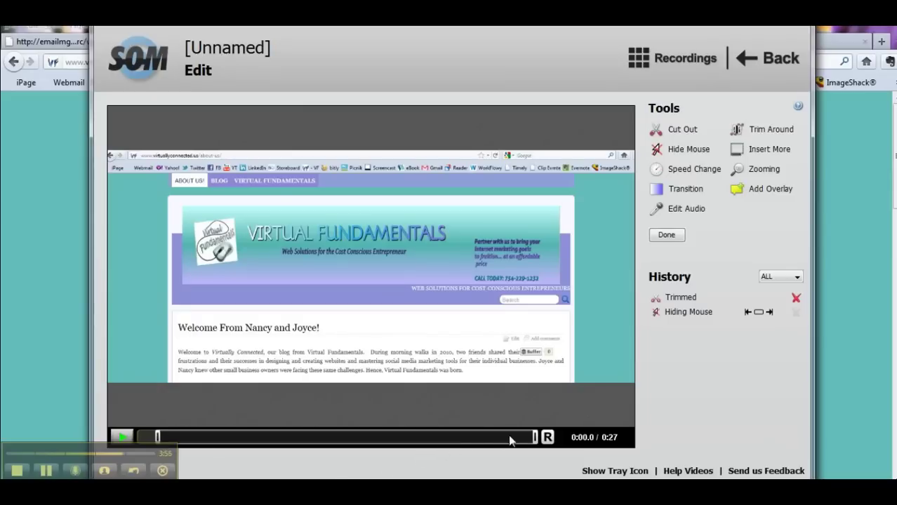
pyautogui.moveTo(536, 438); pyautogui.dragTo(509, 442)
pyautogui.click(767, 134)
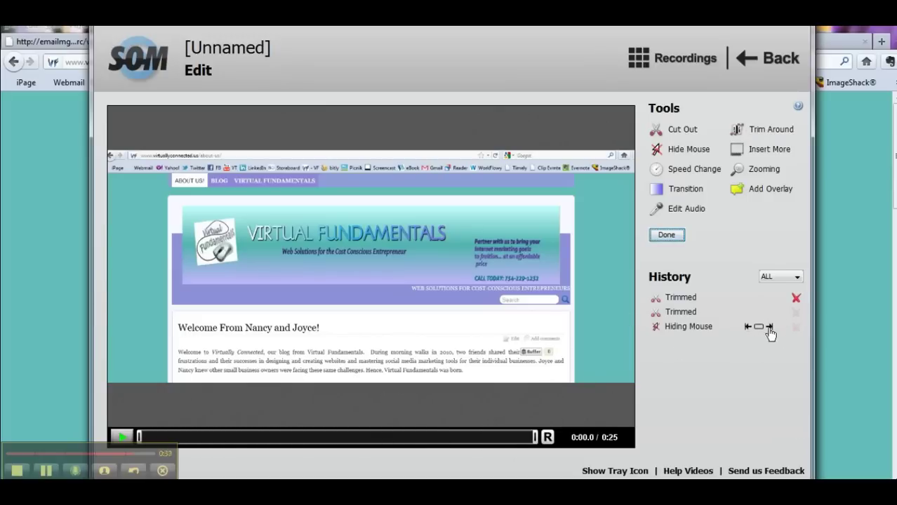
pyautogui.click(796, 298)
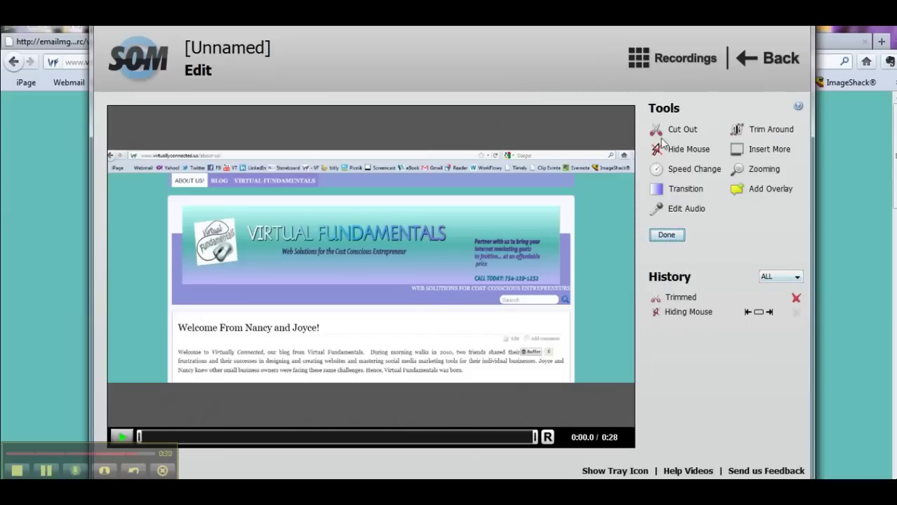
pyautogui.click(770, 154)
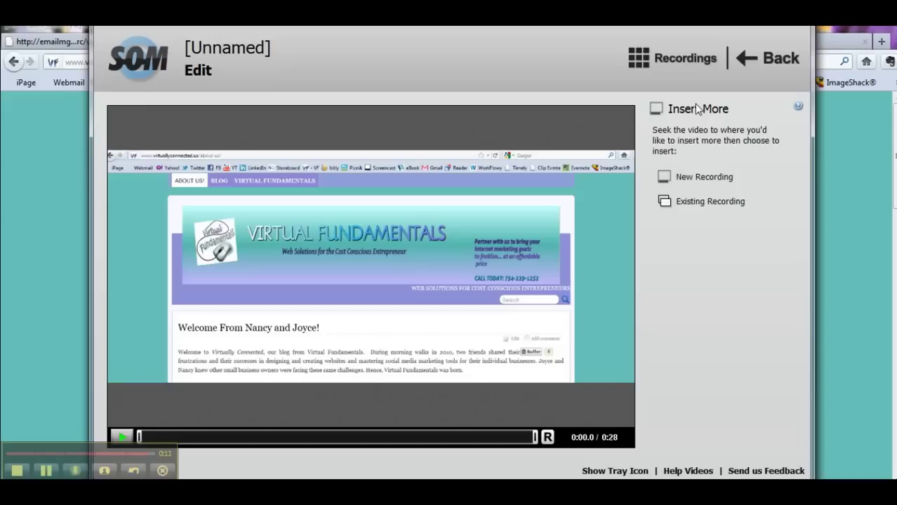
pyautogui.click(774, 62)
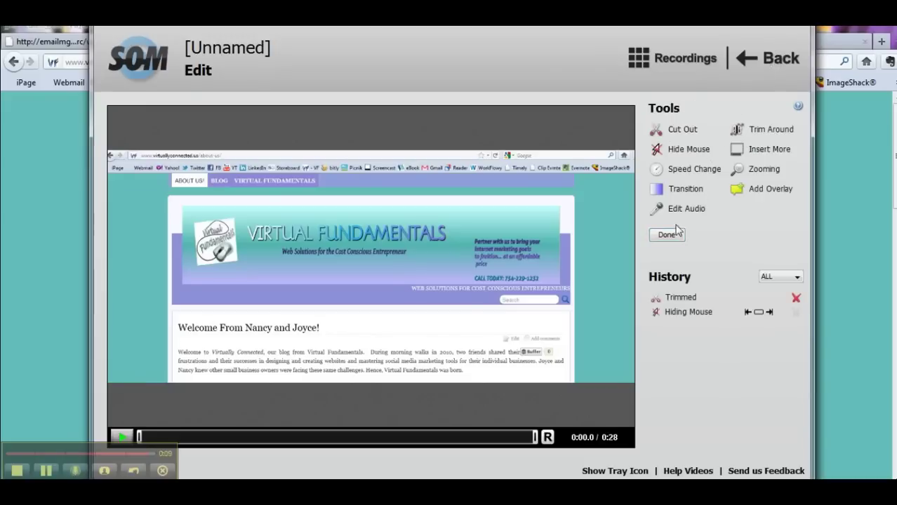
pyautogui.click(674, 175)
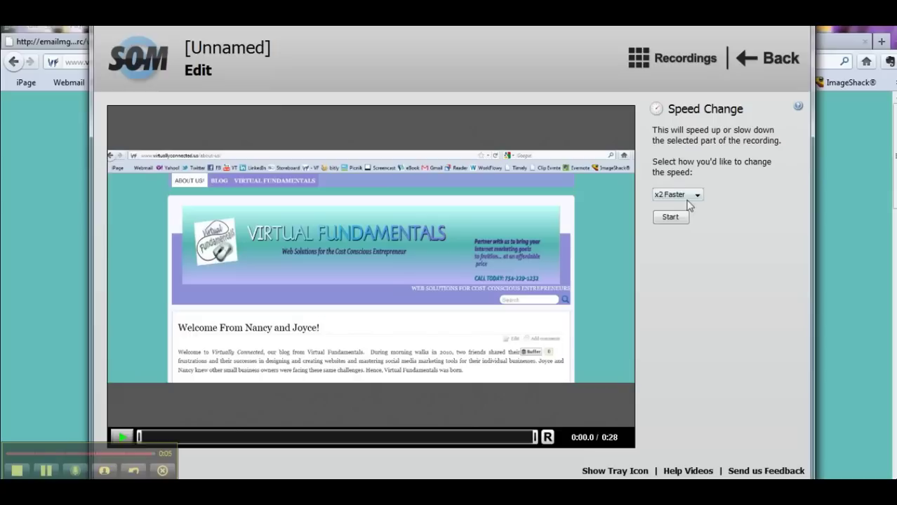
pyautogui.click(697, 196)
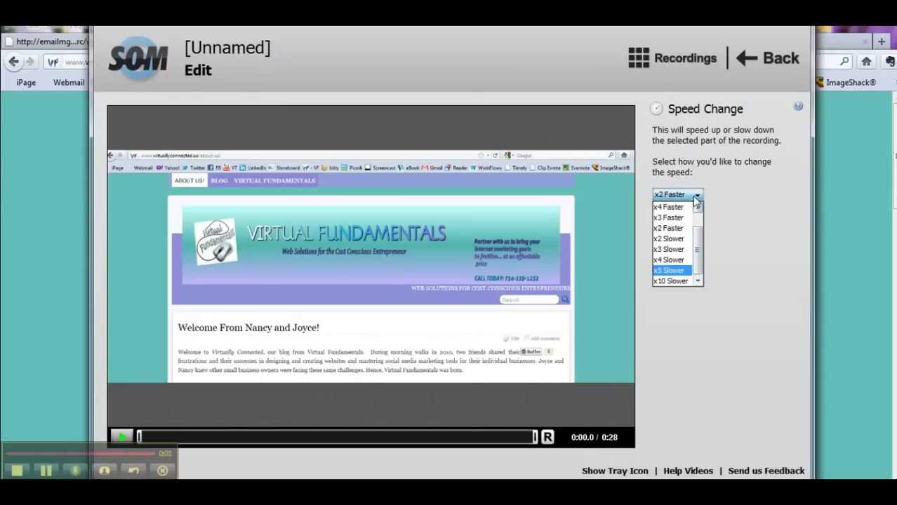
pyautogui.click(745, 214)
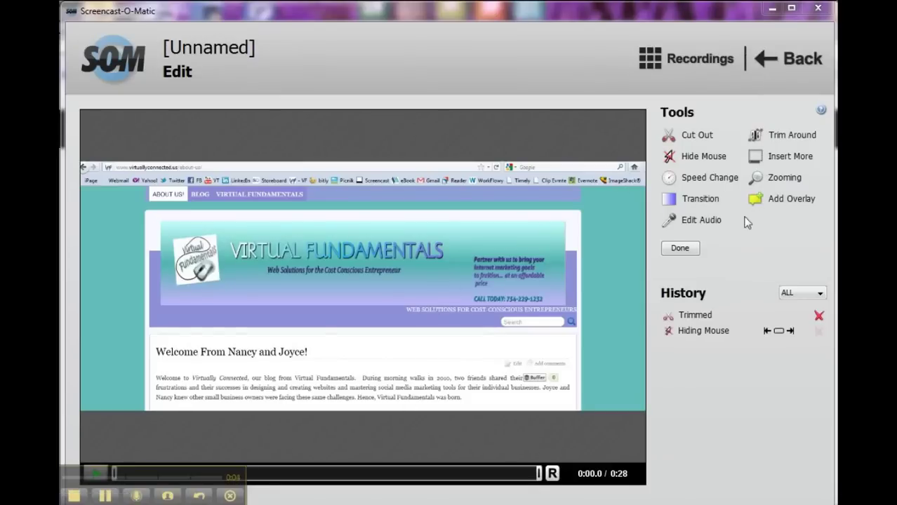
# Create a teal colour transition at the start and select its overlay seconds value.
pyautogui.click(695, 202)
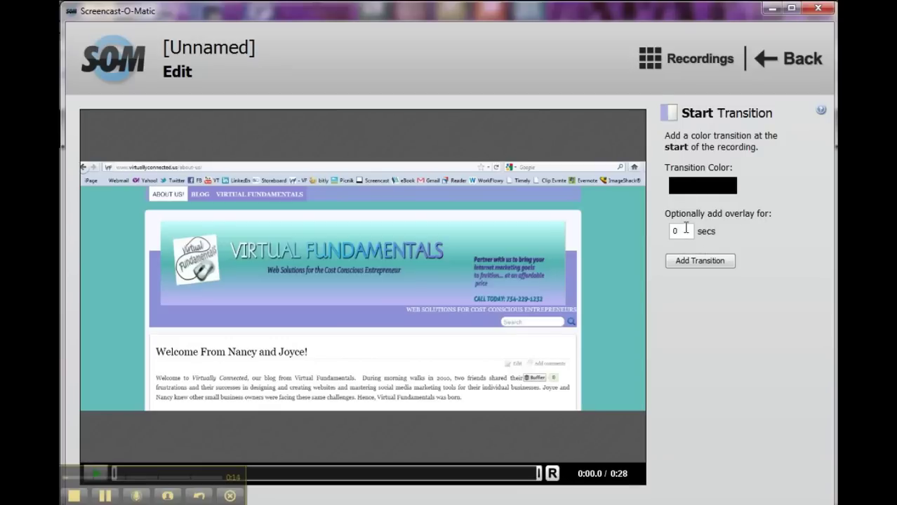
pyautogui.click(698, 192)
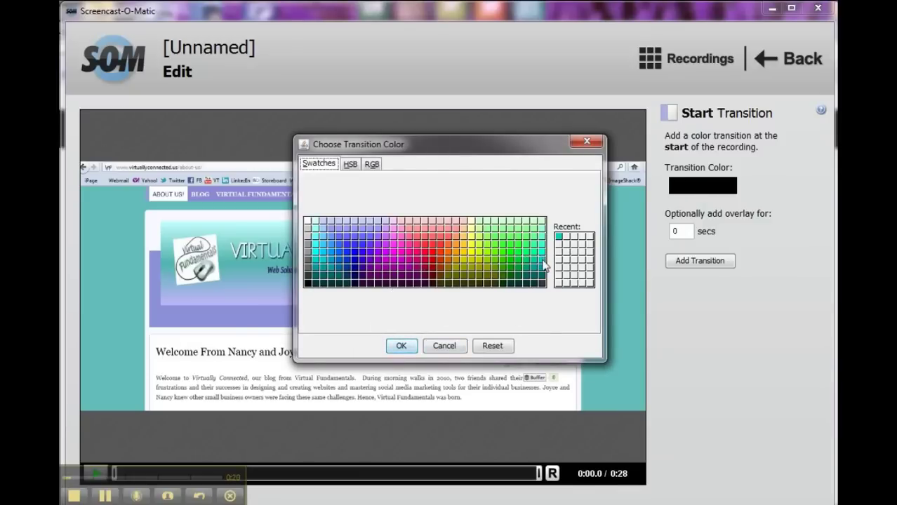
pyautogui.click(401, 345)
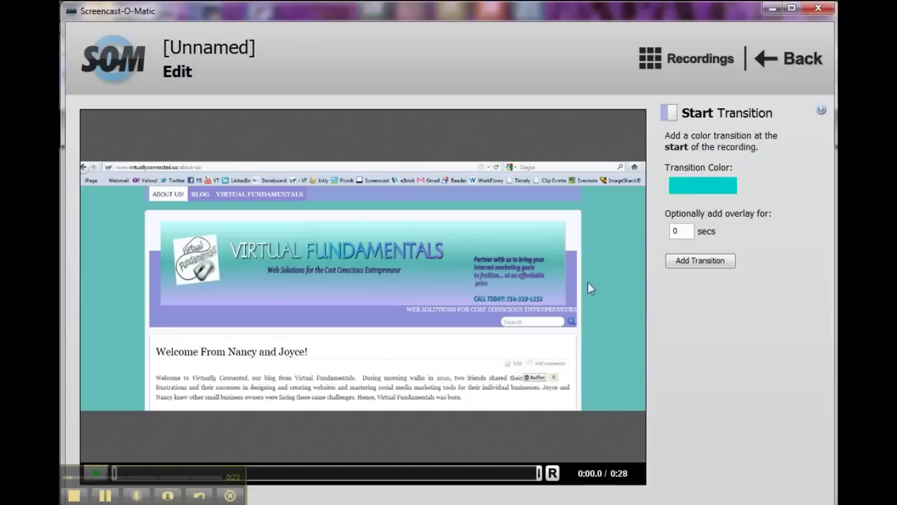
pyautogui.doubleClick(678, 231)
# Enter 3 overlay seconds, add the teal transition, cancel an image overlay, and open text overlay settings.
pyautogui.write('3')
pyautogui.click(685, 261)
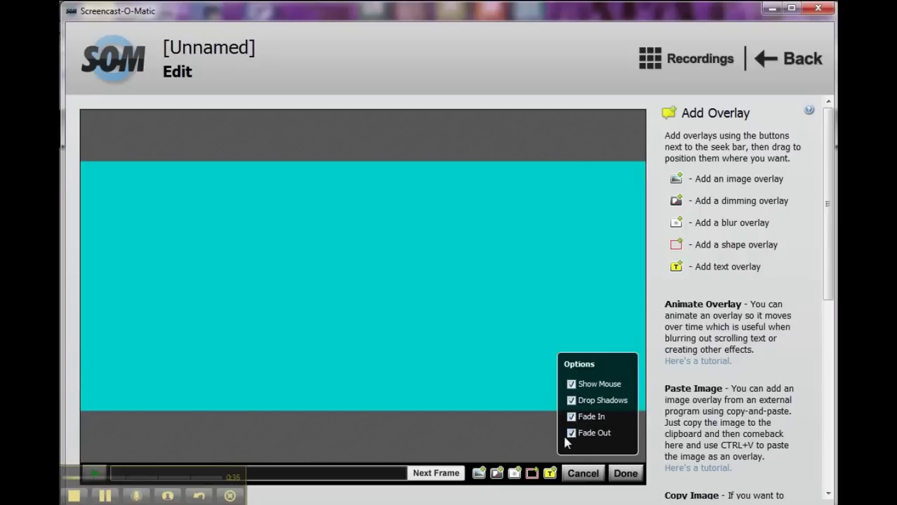
pyautogui.click(497, 475)
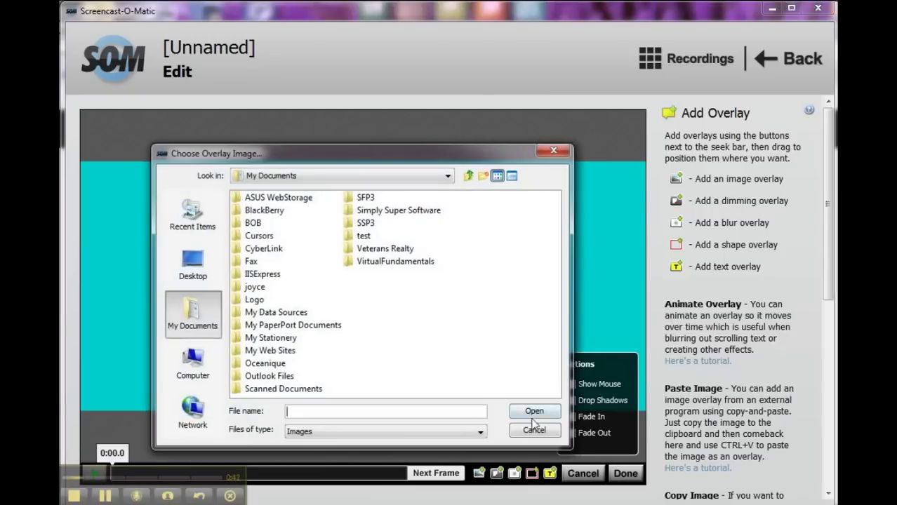
pyautogui.click(540, 432)
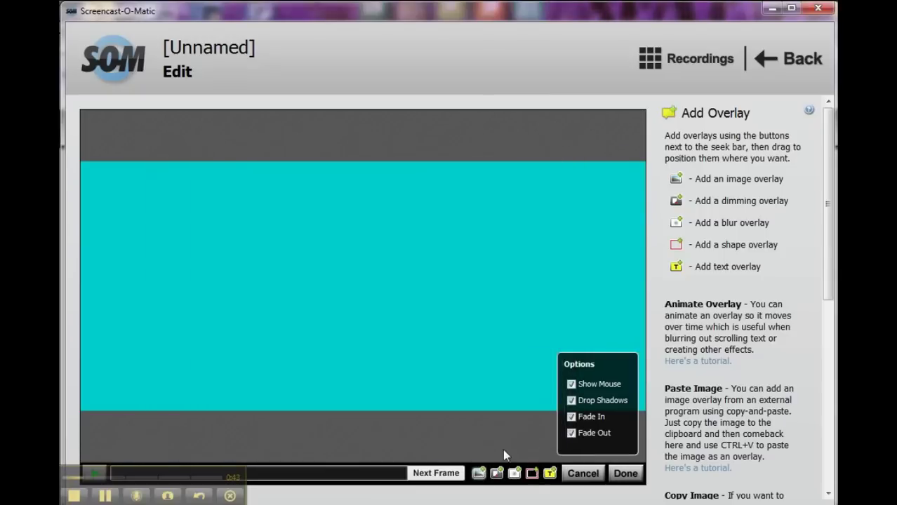
pyautogui.click(552, 475)
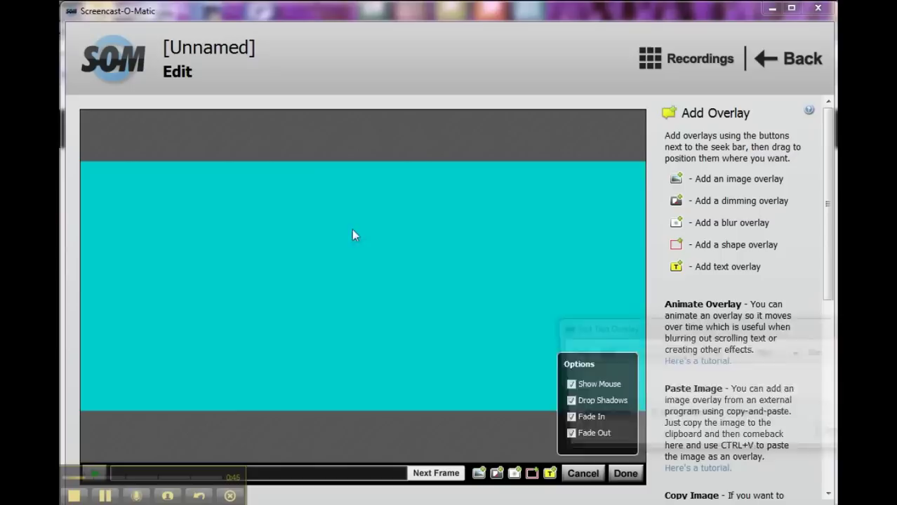
pyautogui.moveTo(676, 332); pyautogui.dragTo(247, 183)
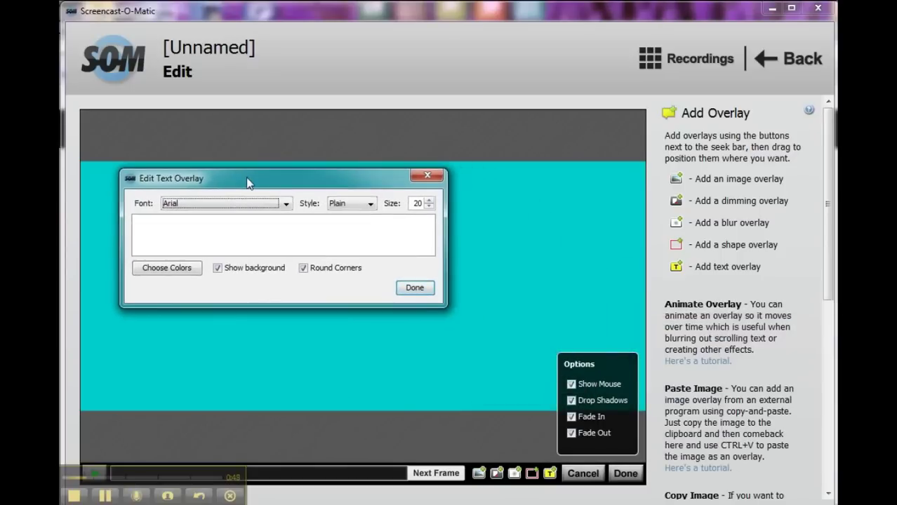
# Add a red-outlined rectangle overlay and drag it toward the upper left of the teal frame.
pyautogui.click(532, 475)
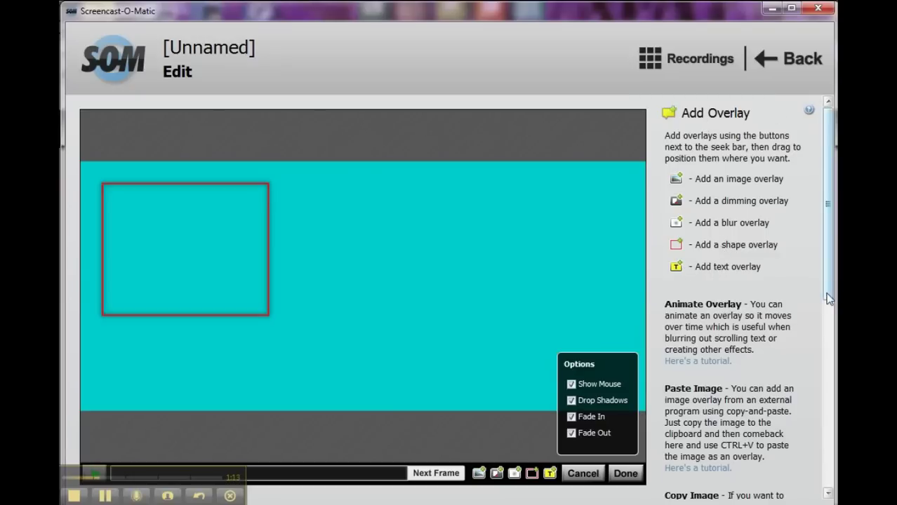
pyautogui.moveTo(826, 293); pyautogui.dragTo(809, 161)
# Cancel the shape overlay, delete the Transitioned edit, and glance at zoom settings before returning to Tools.
pyautogui.click(781, 59)
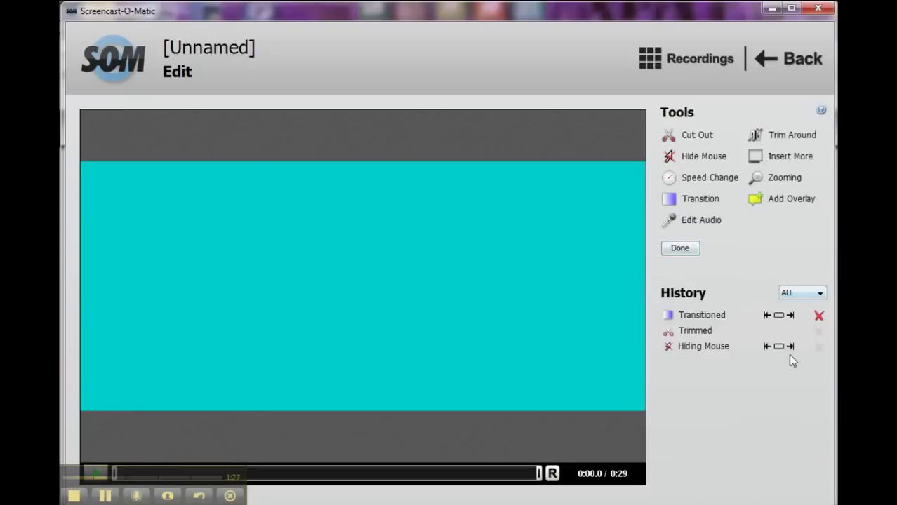
pyautogui.click(819, 317)
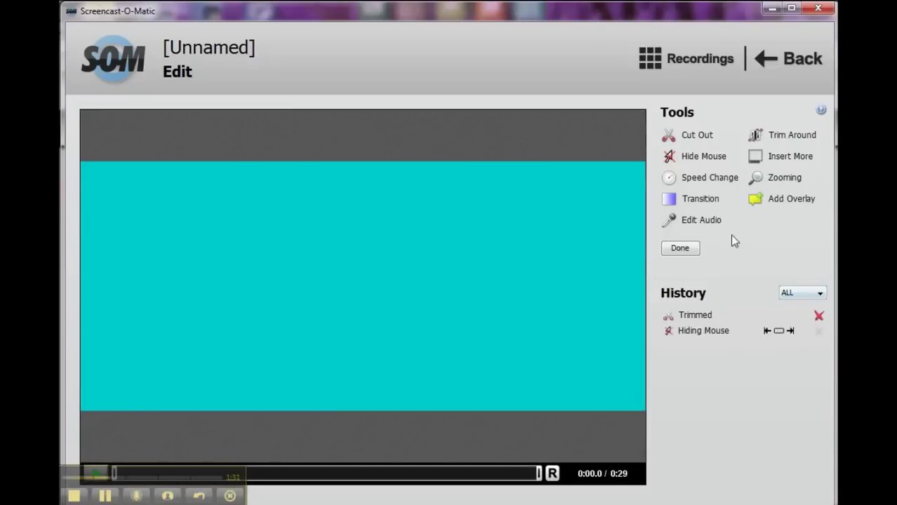
pyautogui.click(778, 179)
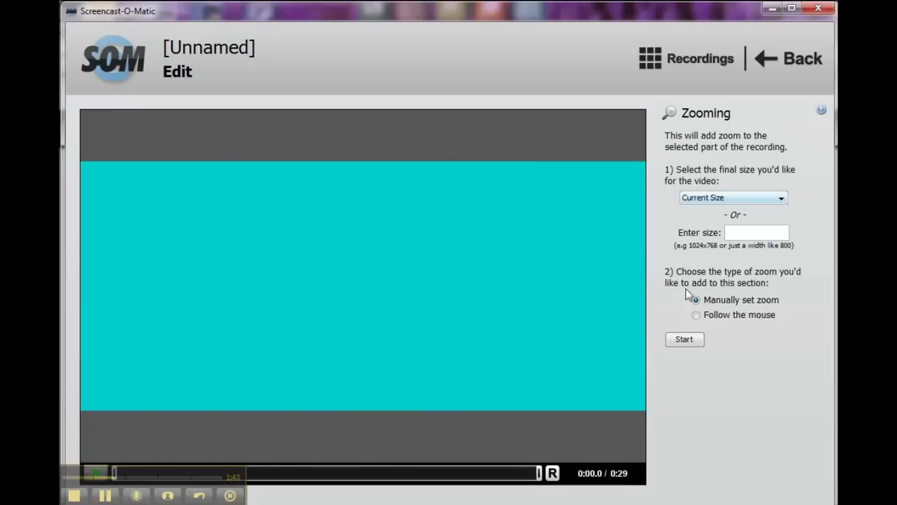
pyautogui.click(684, 341)
pyautogui.click(797, 65)
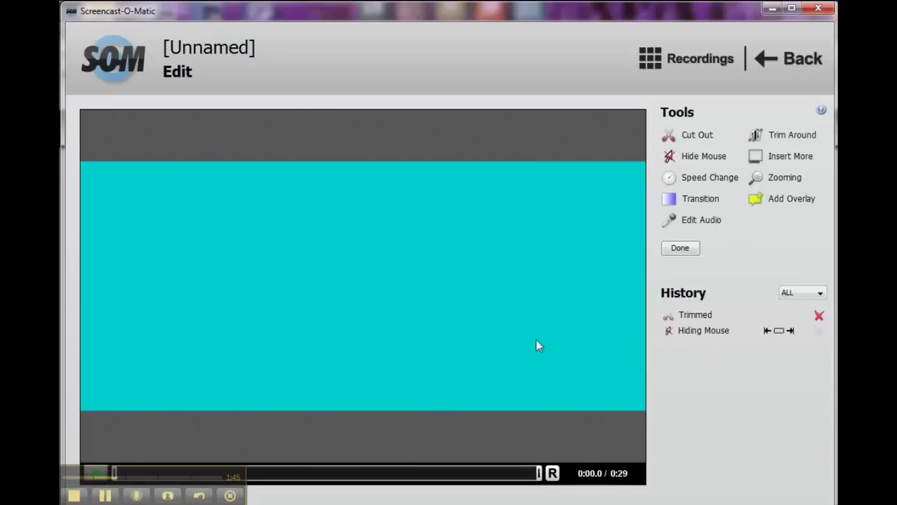
pyautogui.click(784, 204)
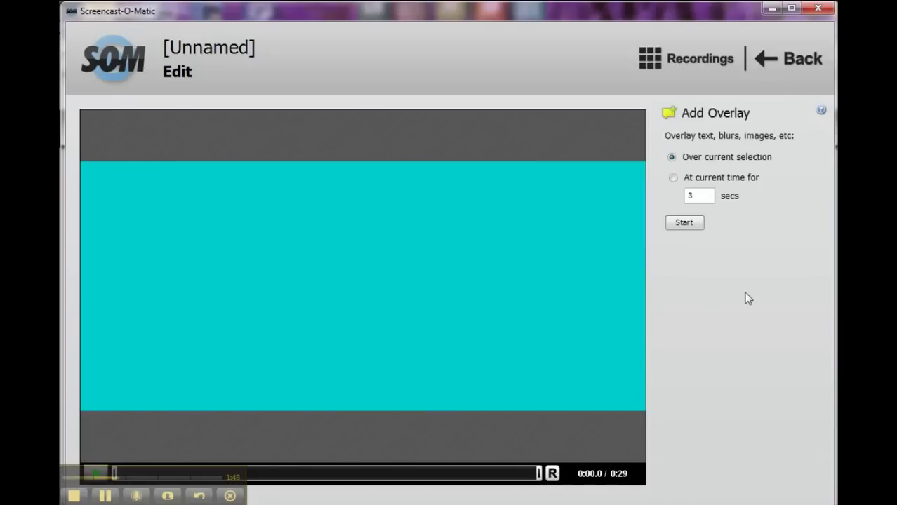
pyautogui.click(795, 65)
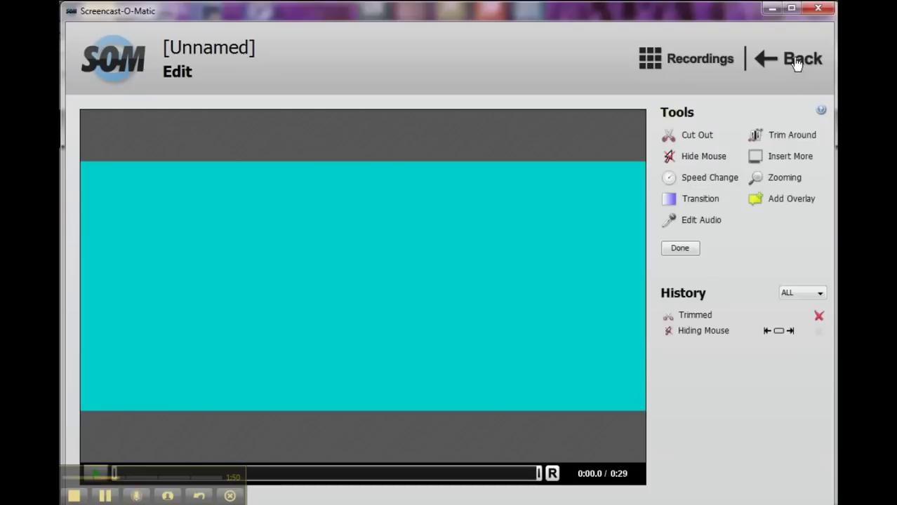
pyautogui.click(688, 226)
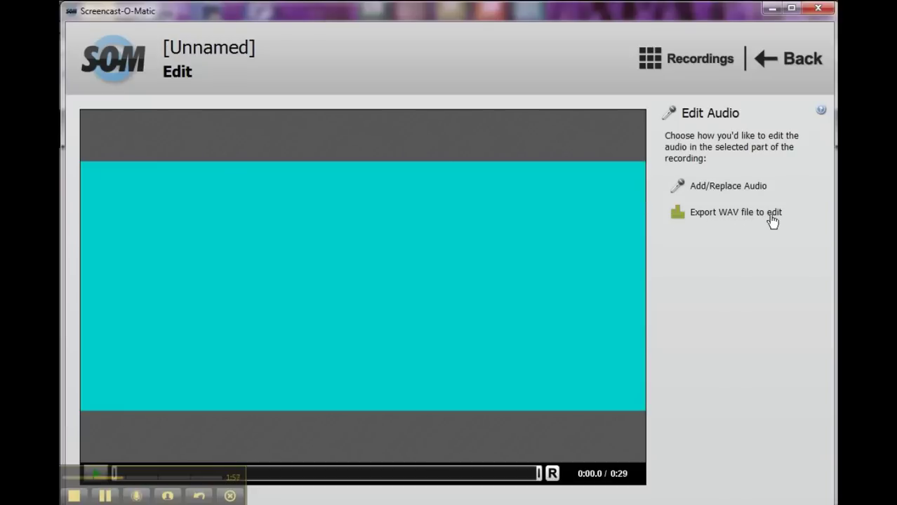
pyautogui.click(790, 67)
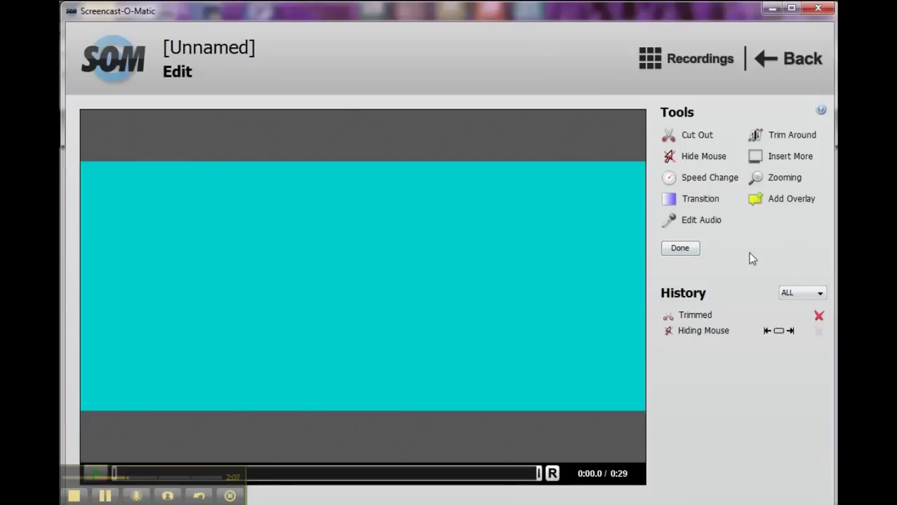
# Delete the Trimmed edit from History, restoring the full 0:28 recording with only Hiding Mouse kept.
pyautogui.click(818, 318)
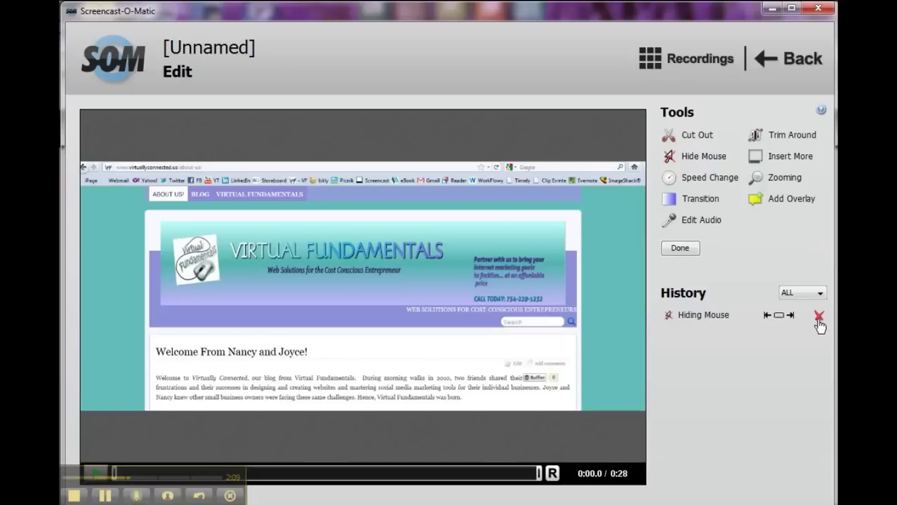